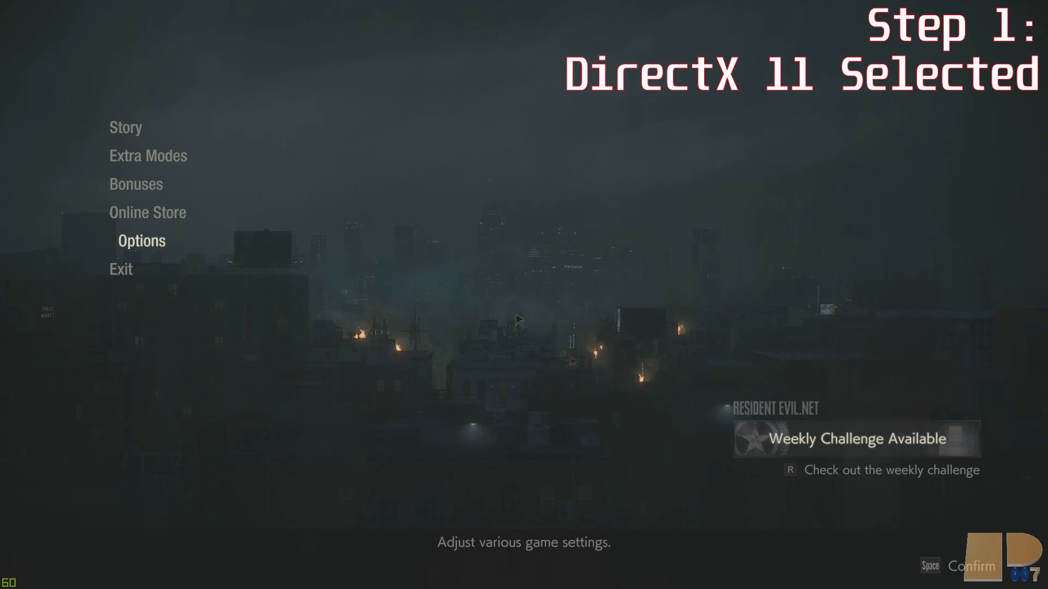
Open Options > Graphics to check that the Graphics API is DirectX 11
left_click(126, 244)
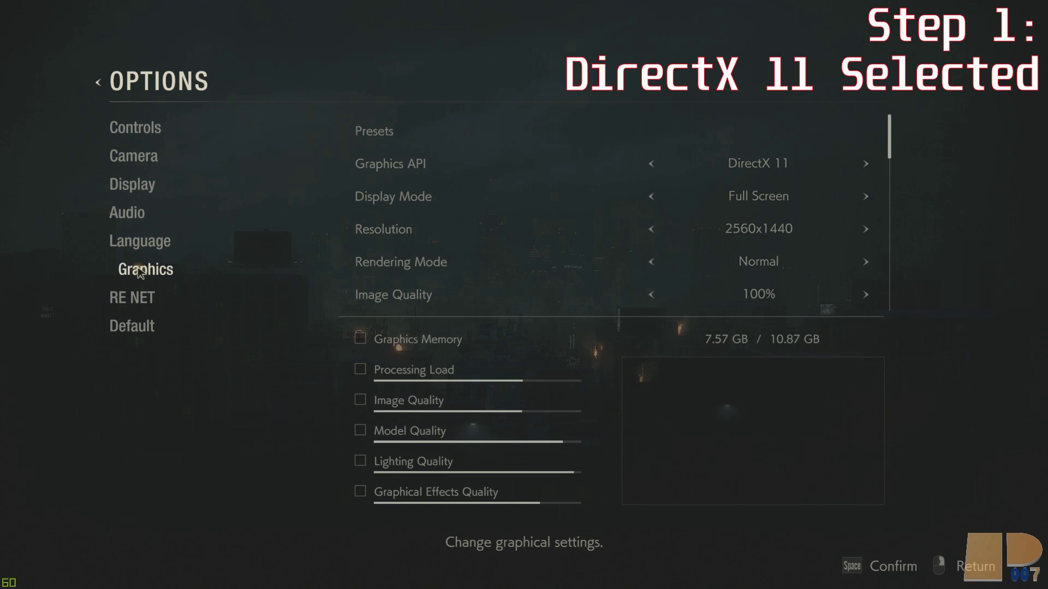
left_click(140, 271)
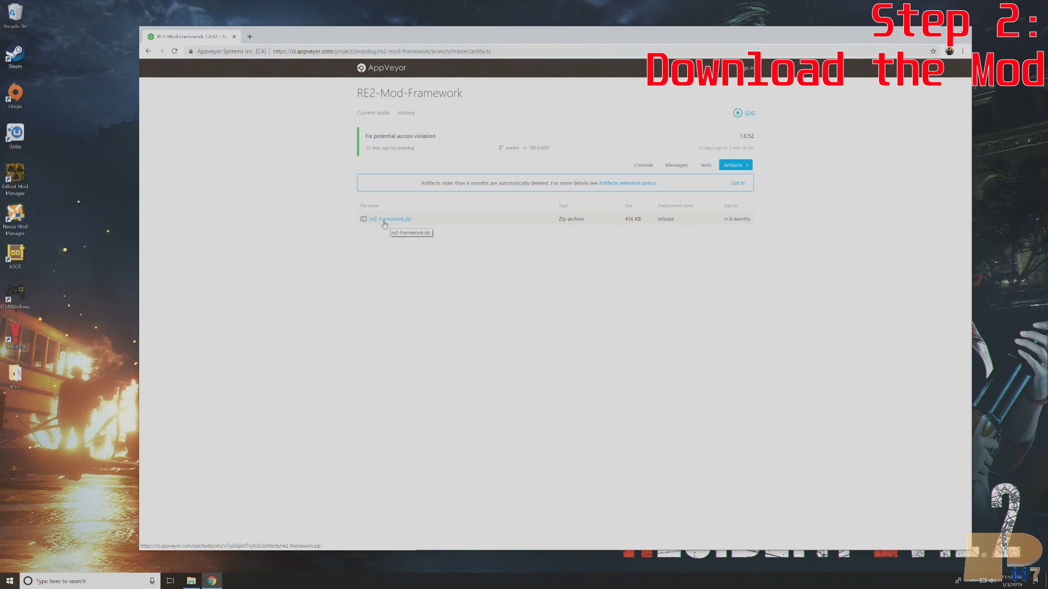
Download re2-framework.zip from the AppVeyor artifacts page and minimize Chrome
left_click(384, 220)
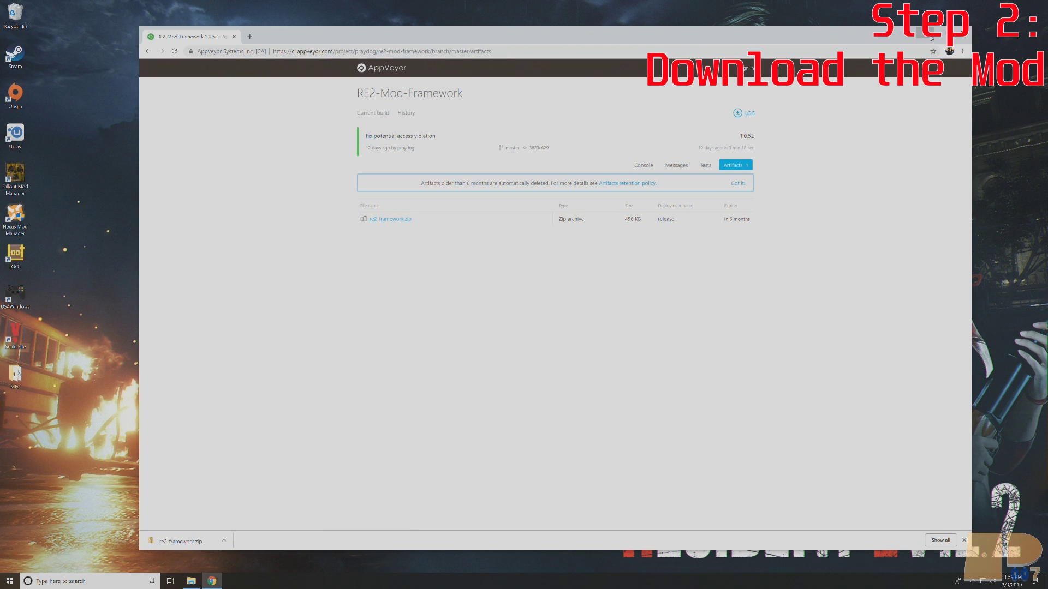
left_click(917, 30)
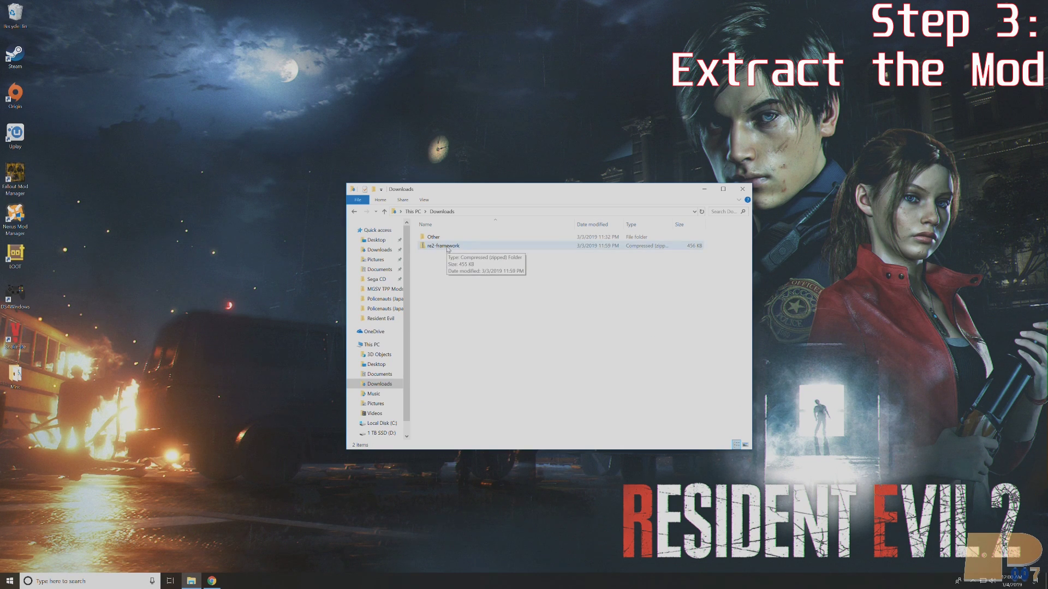
Drag the re2-framework zip onto the desktop and Extract All into a re2-framework folder
left_click_drag(449, 249, 21, 430)
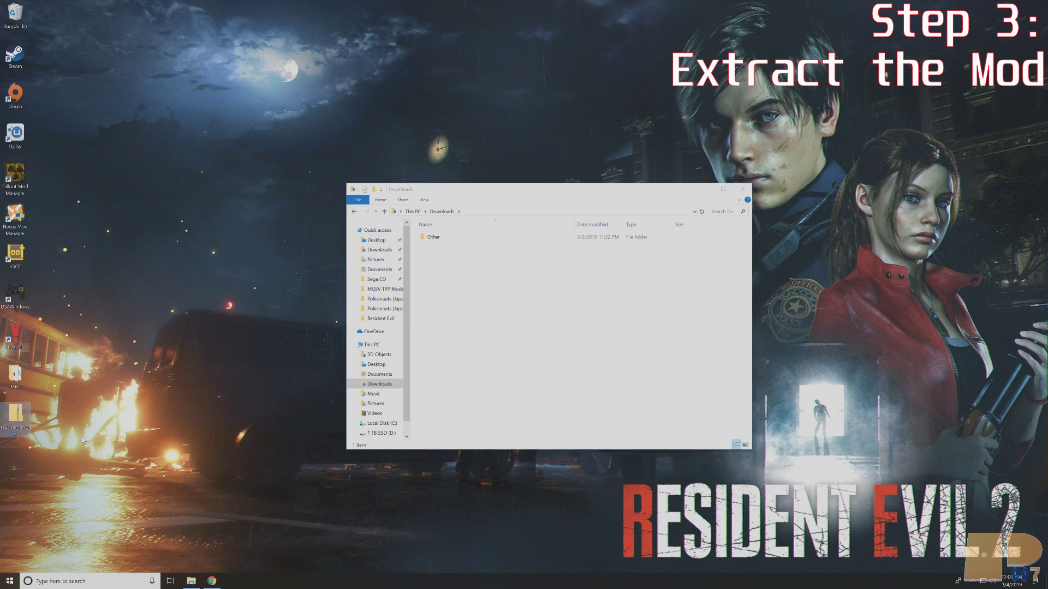
right_click(17, 419)
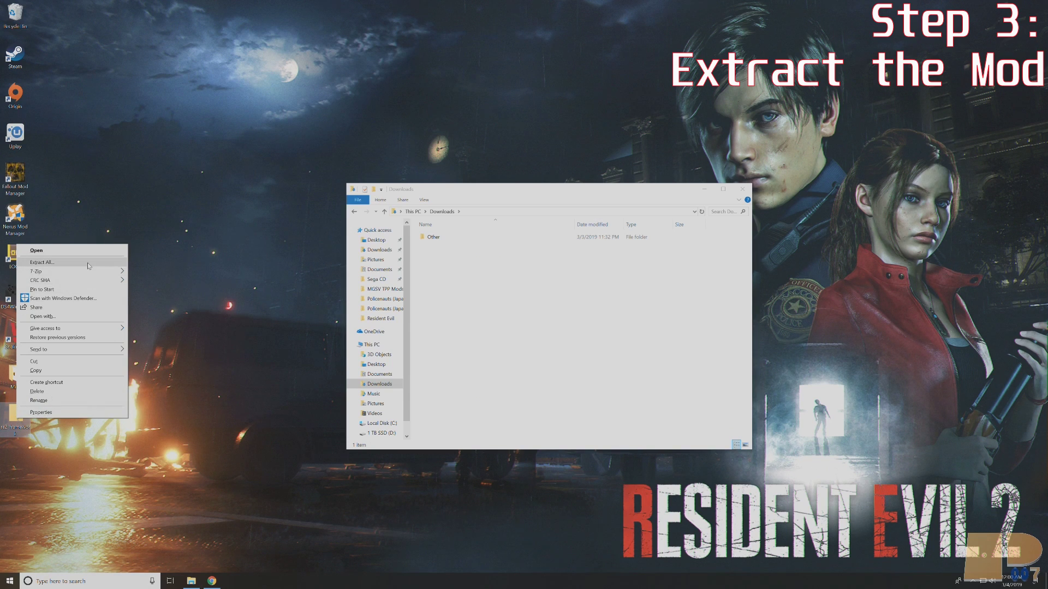
left_click(43, 262)
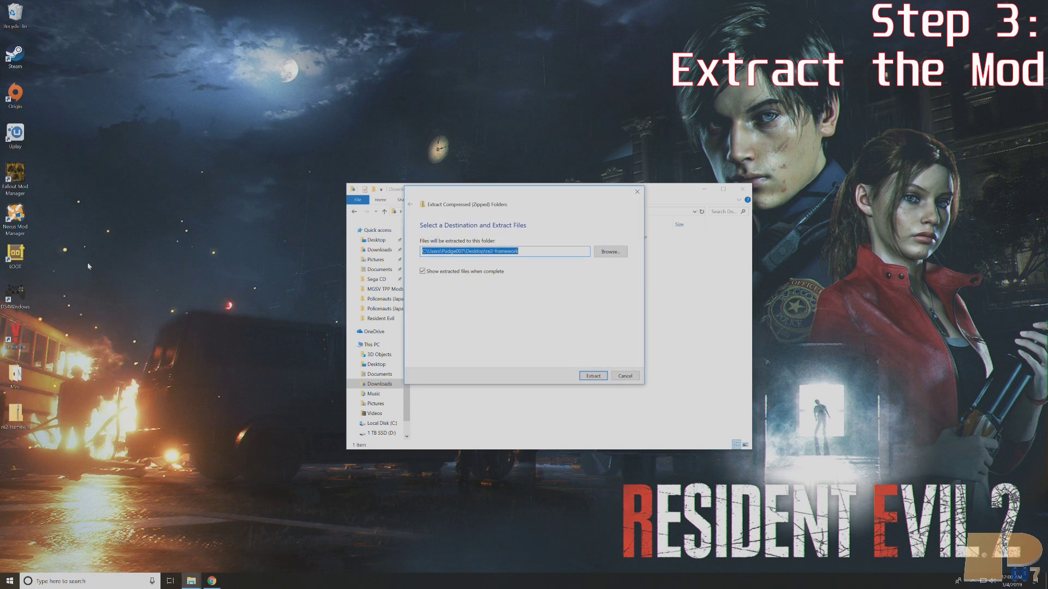
left_click(596, 377)
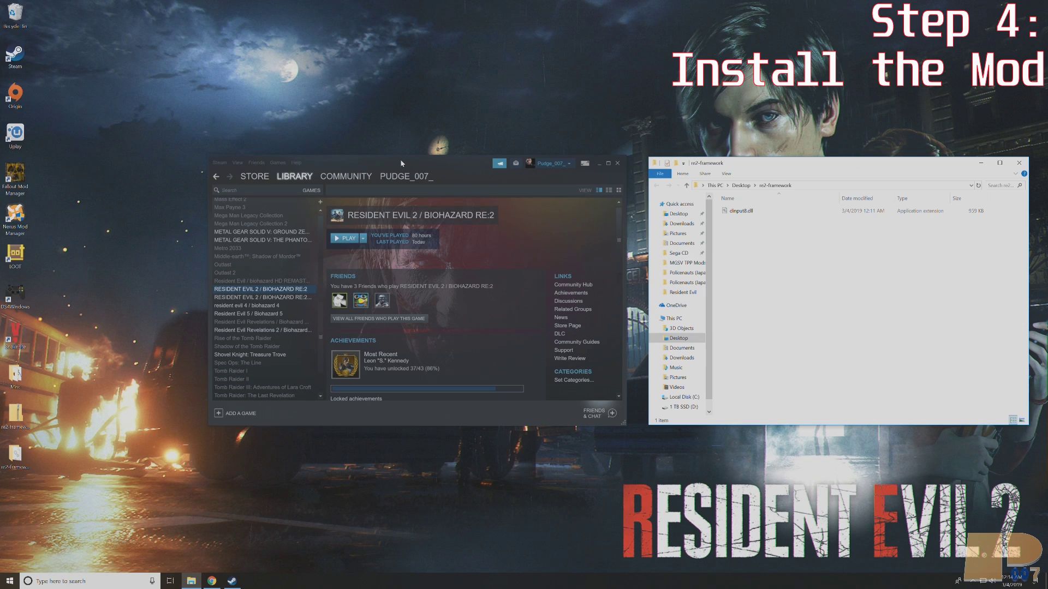
Browse RESIDENT EVIL 2's local files from its Steam Properties
right_click(267, 291)
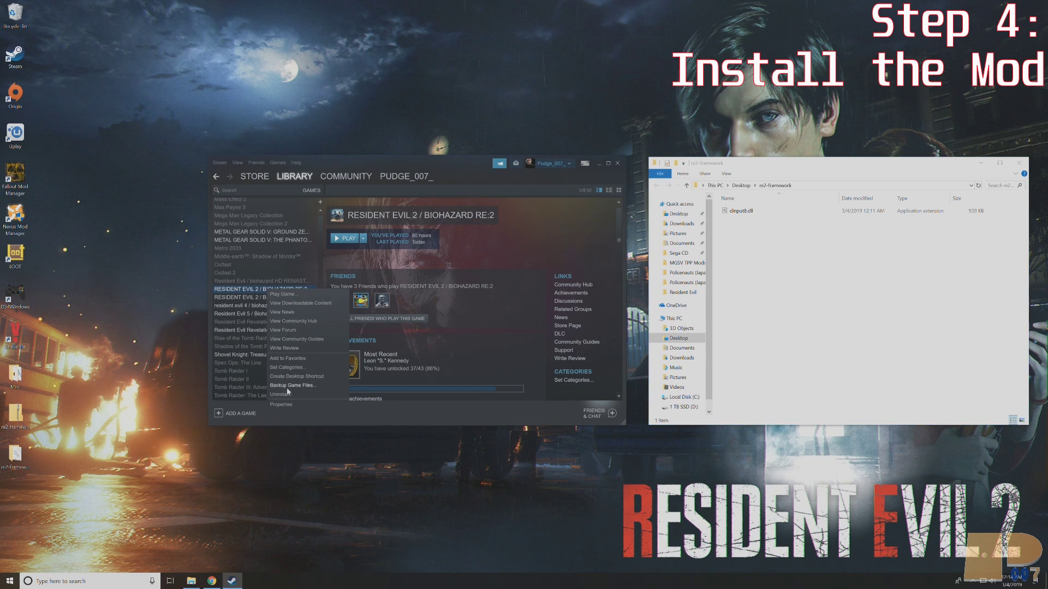
left_click(281, 405)
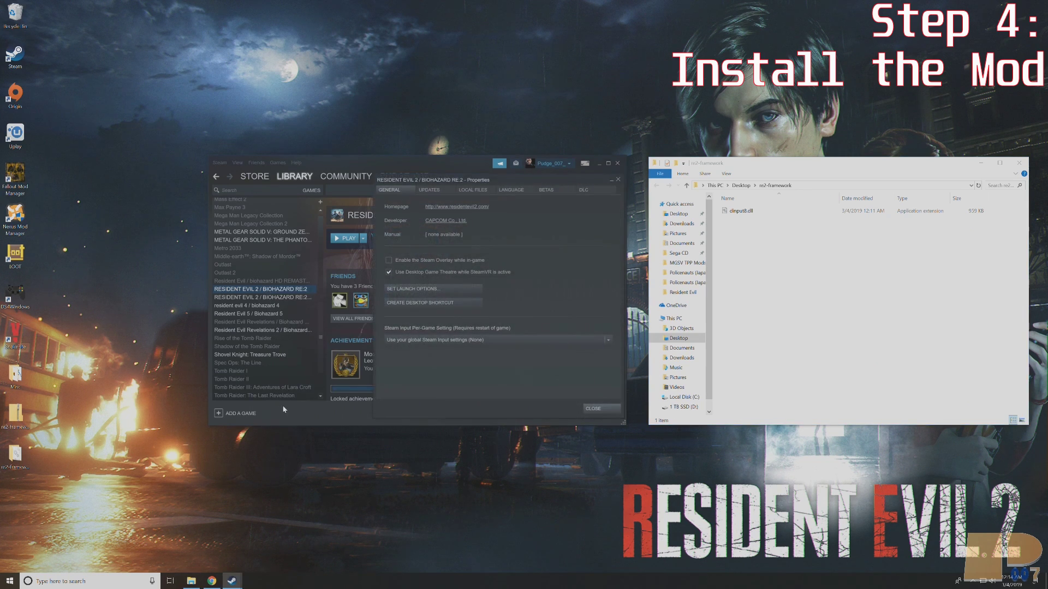
left_click(484, 192)
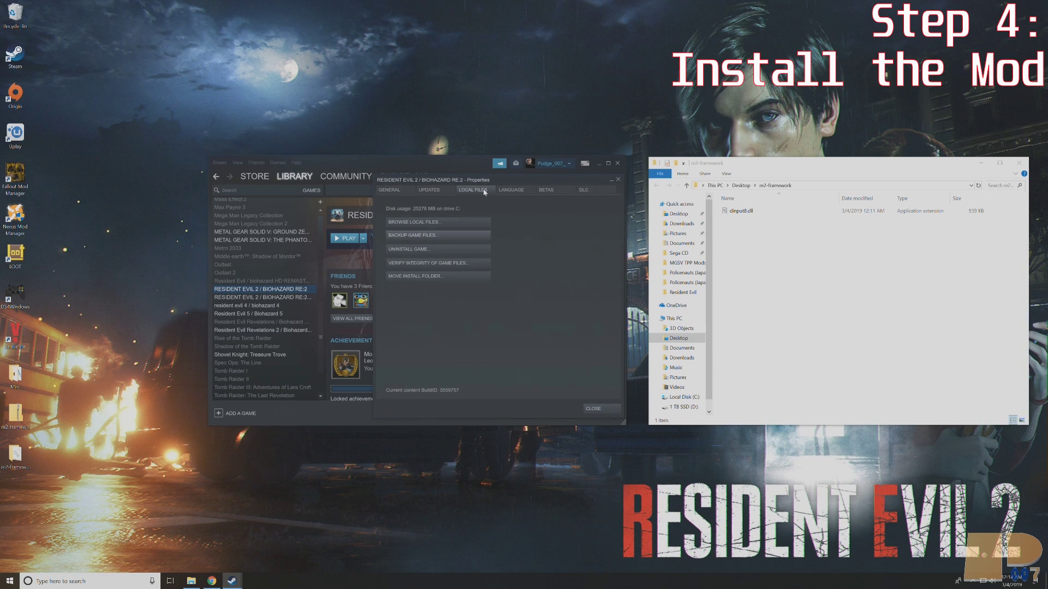
left_click(458, 225)
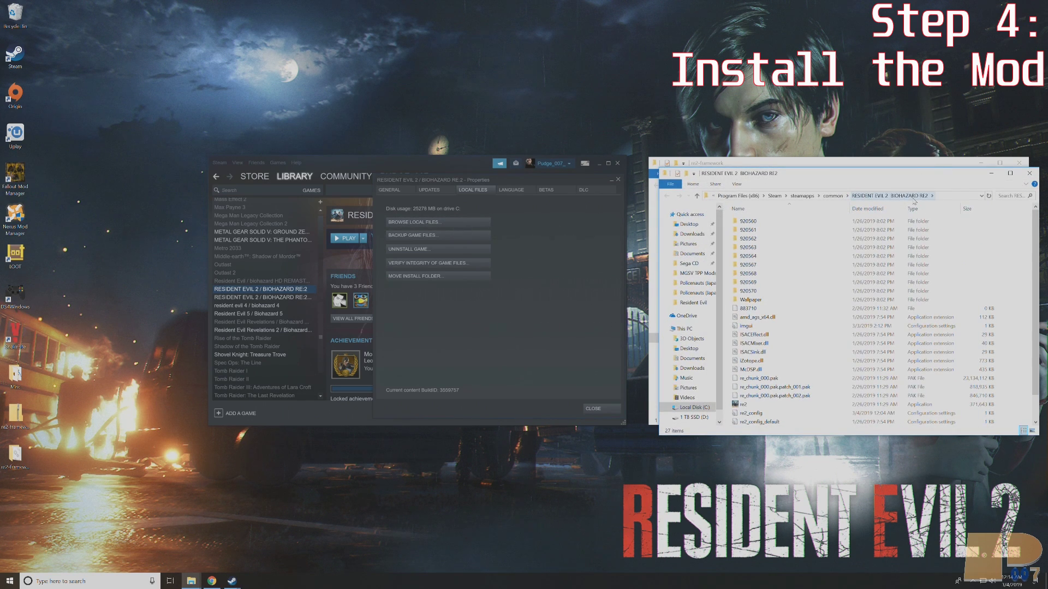
Drag dinput8.dll from re2-framework into the RESIDENT EVIL 2 BIOHAZARD RE2 folder
left_click_drag(891, 175, 885, 254)
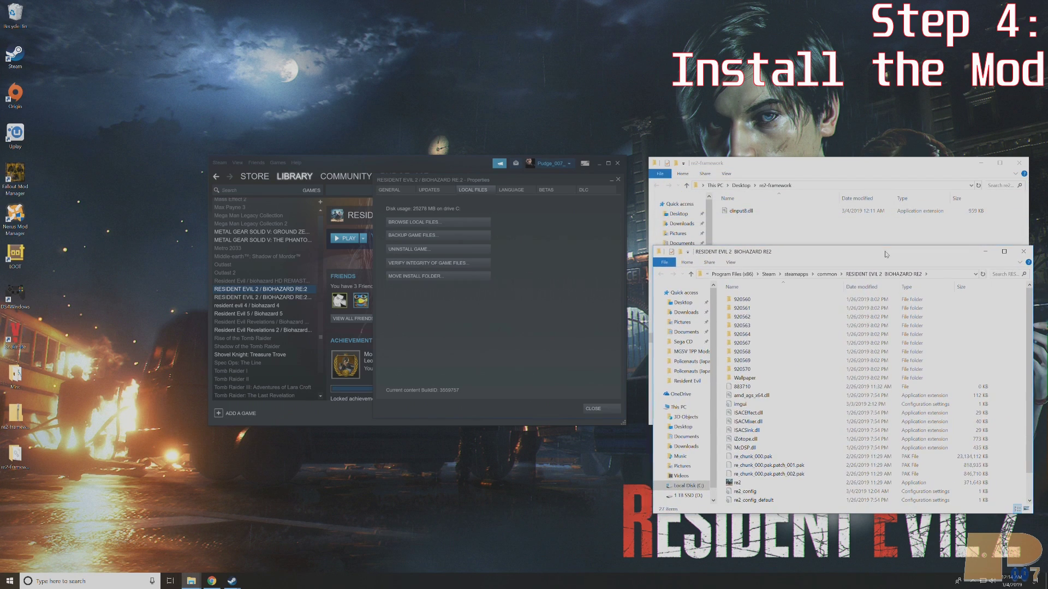
left_click(752, 213)
left_click_drag(752, 212, 836, 478)
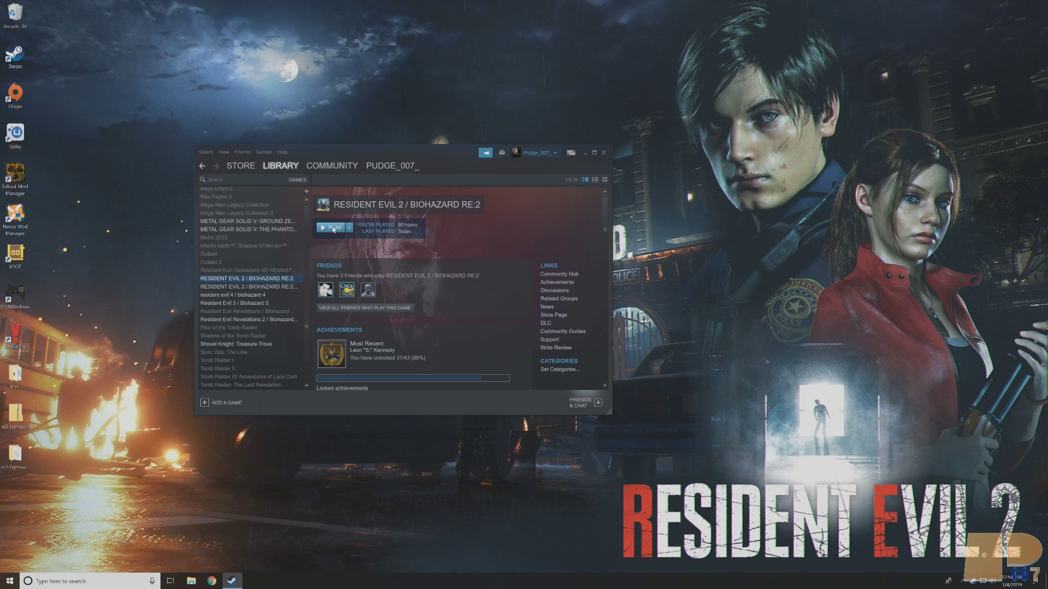
Launch Resident Evil 2 from Steam with REFramework and dismiss the autosave notice
left_click(335, 229)
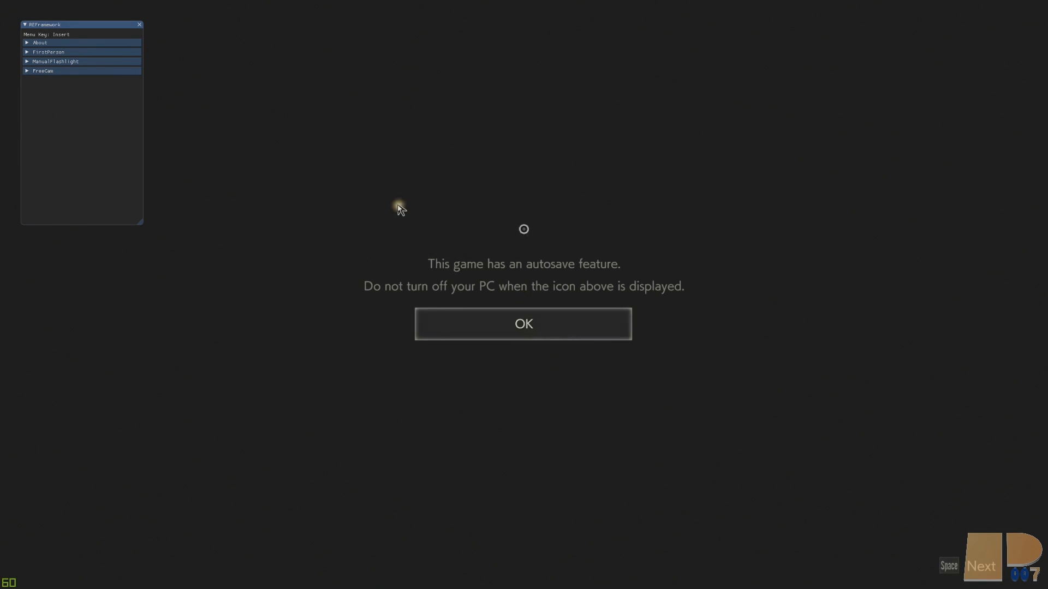
key("space")
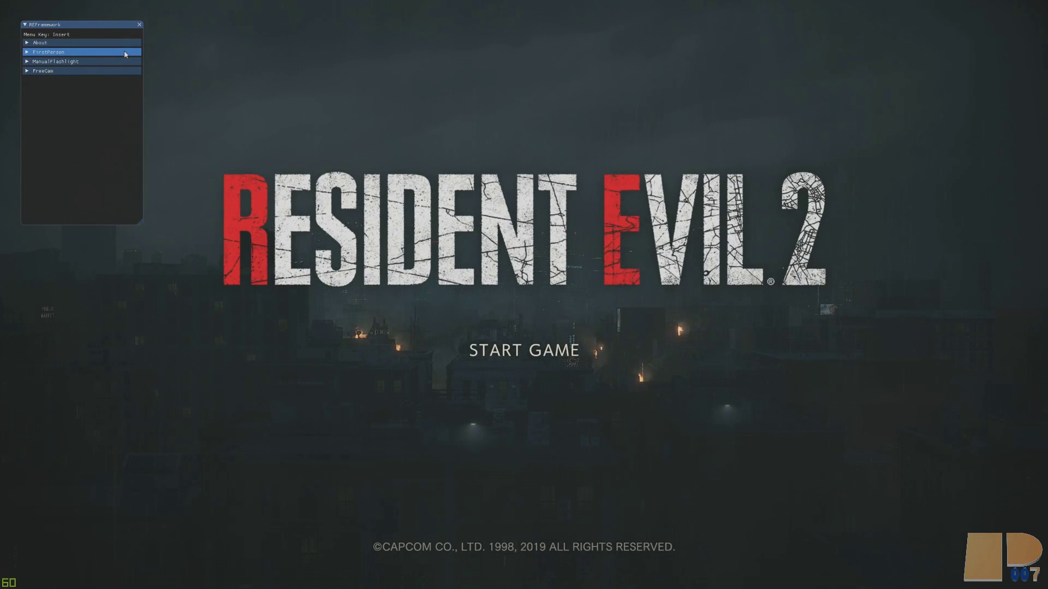
Pass the title screen to the main menu and toggle the REFramework window back on with Insert
left_click(139, 25)
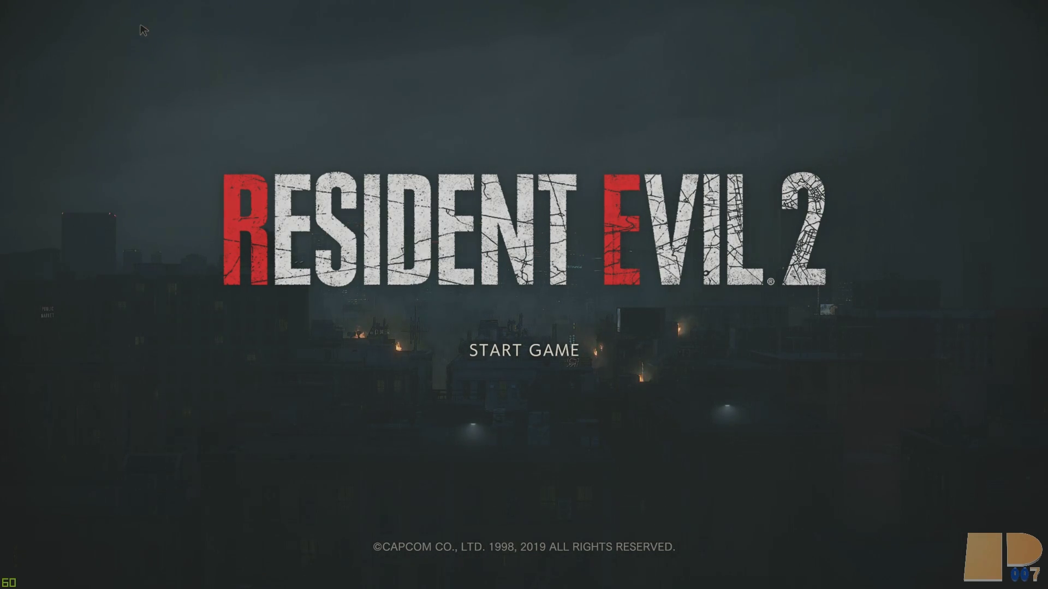
key("space")
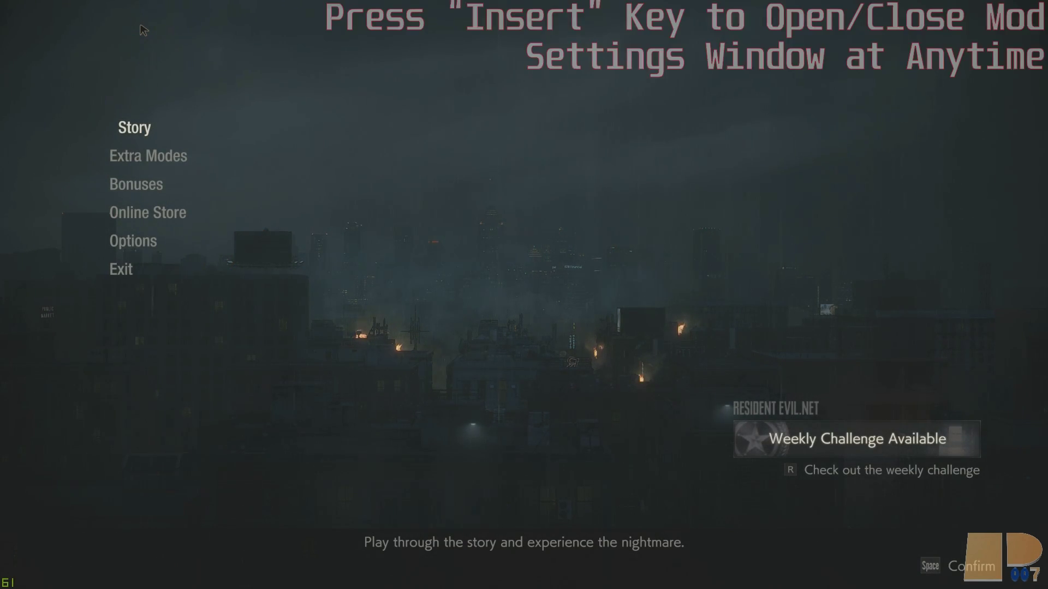
key("Insert")
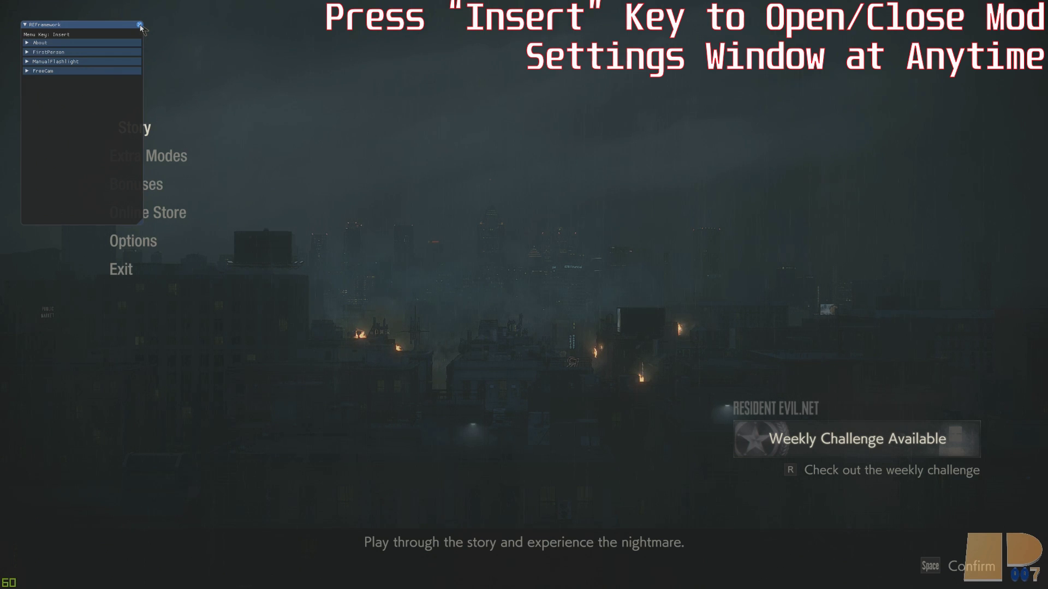
left_click(139, 25)
key("Insert")
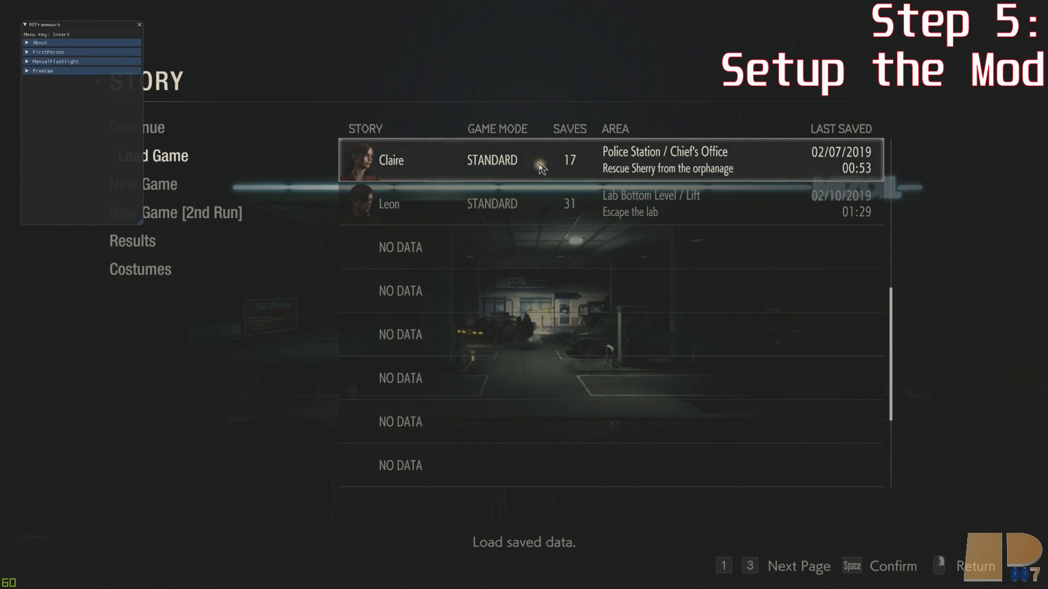
Load Claire's save and walk her around the trophy office with the D and A keys
left_click(541, 163)
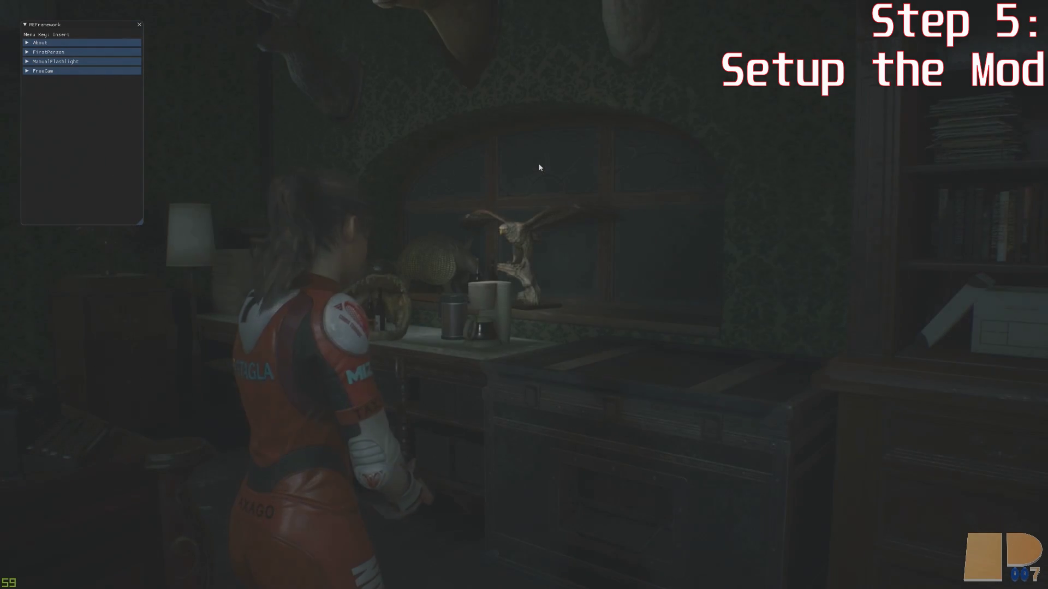
key("d")
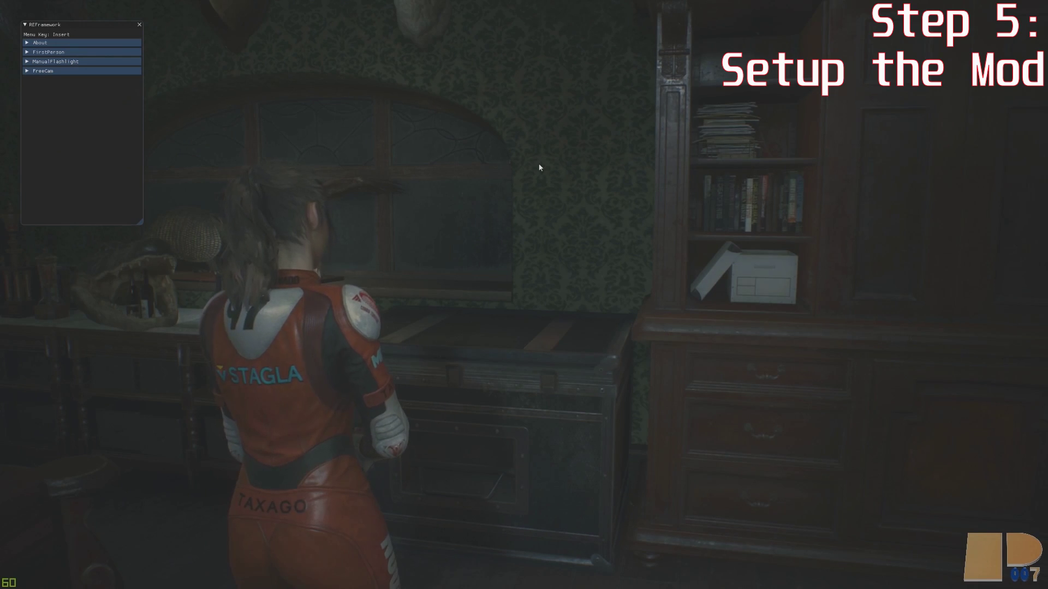
key("a")
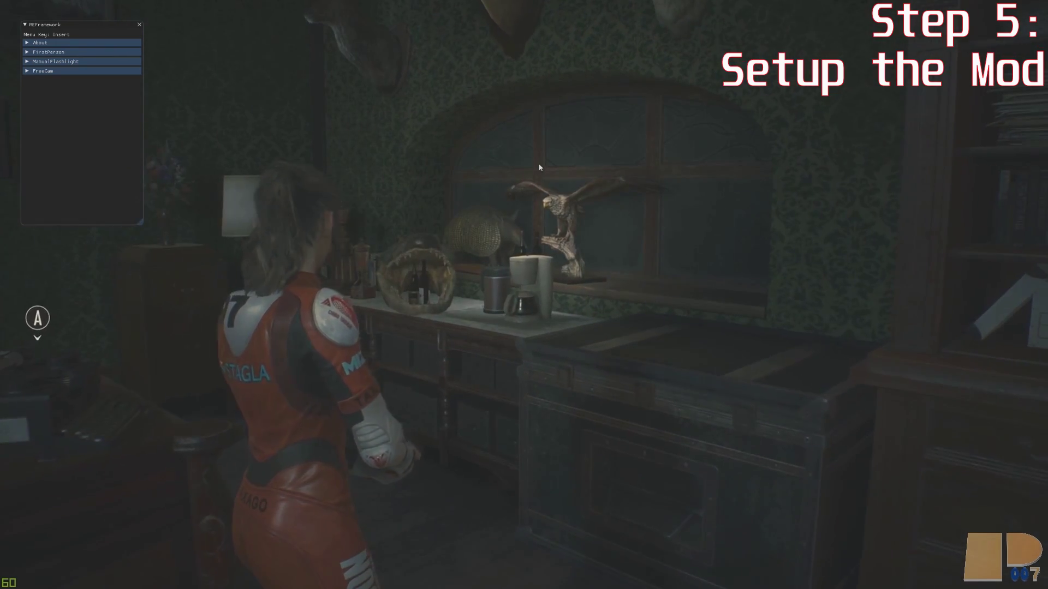
key("d")
key("a")
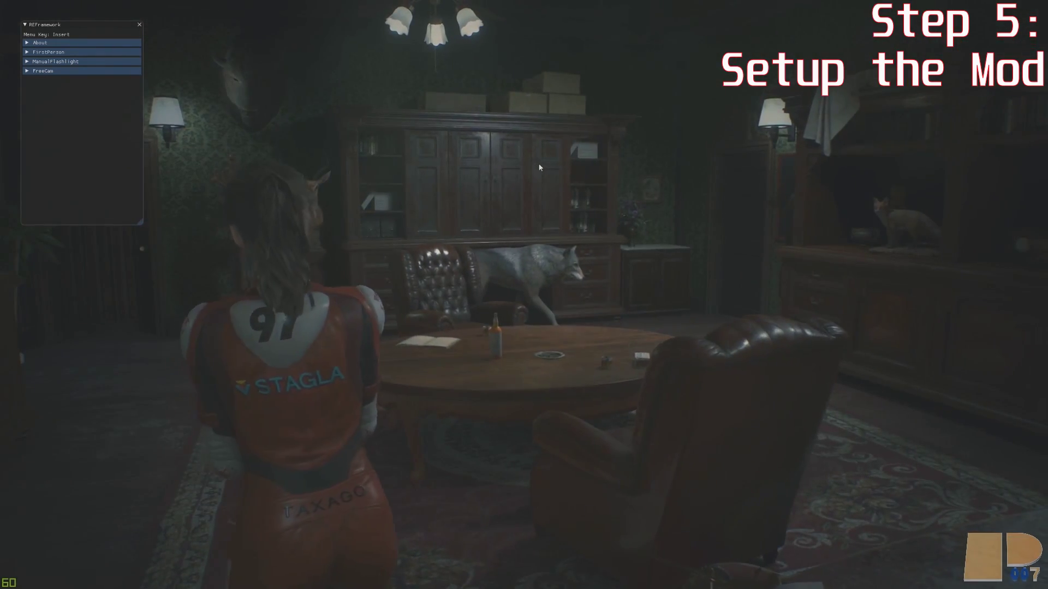
key("a")
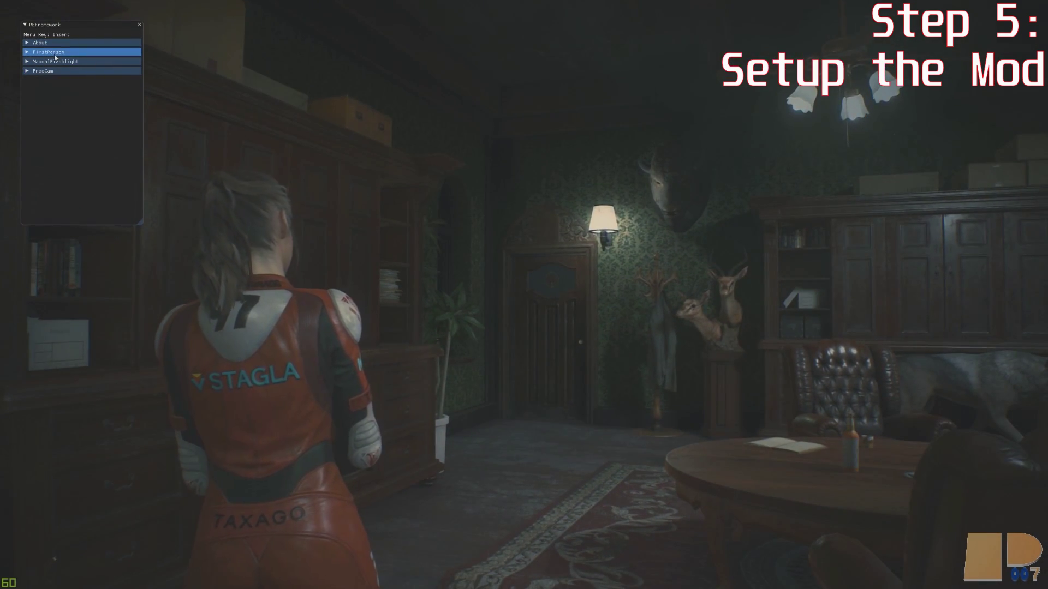
Expand FirstPerson in the REFramework window and tick Enabled
left_click(54, 55)
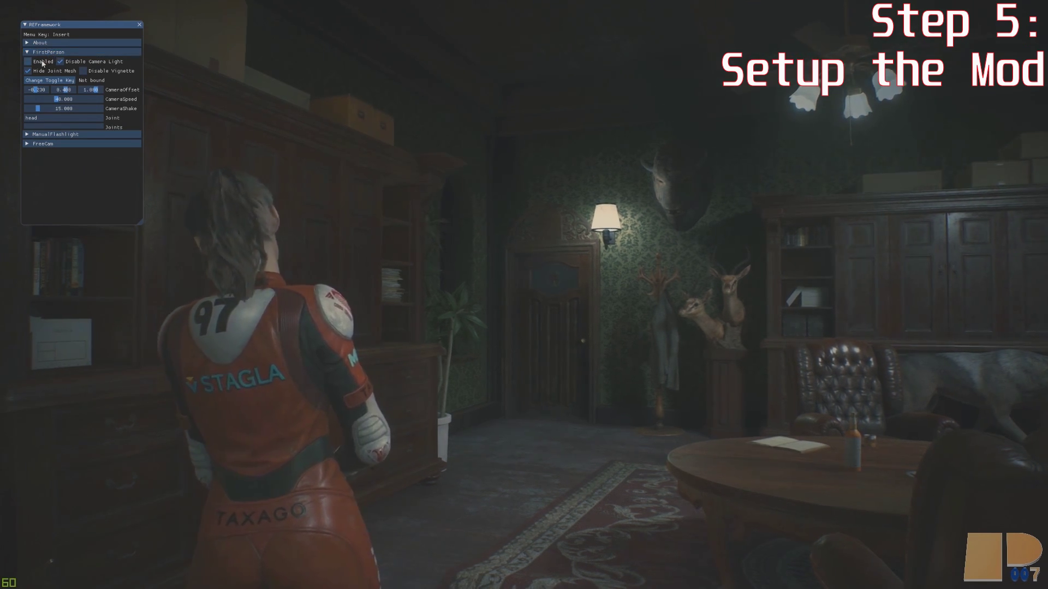
left_click(42, 62)
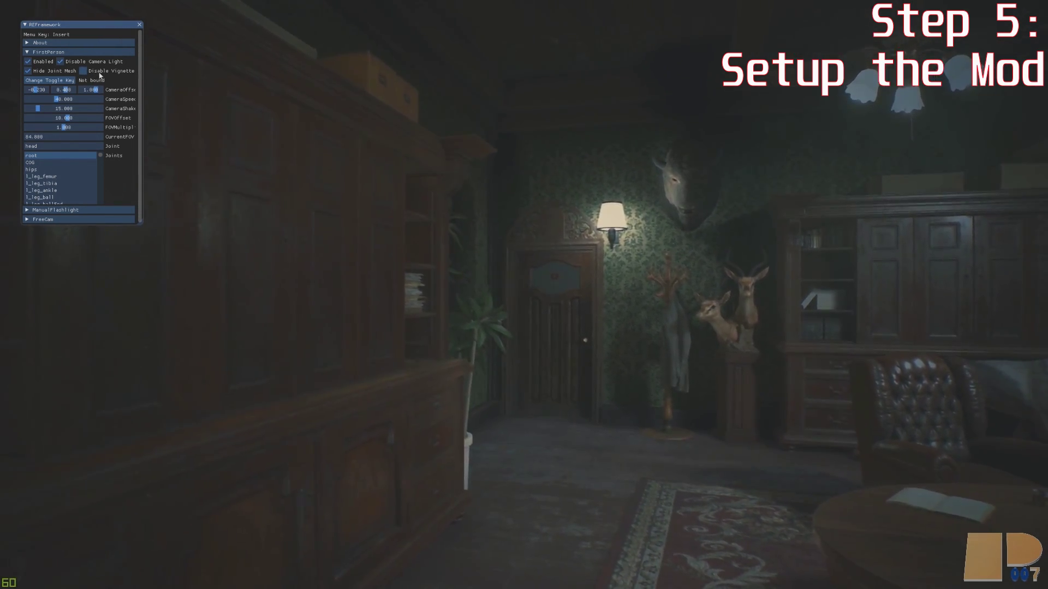
Tick and untick Disable Vignette, then fire the gun in the stairwell
left_click(100, 74)
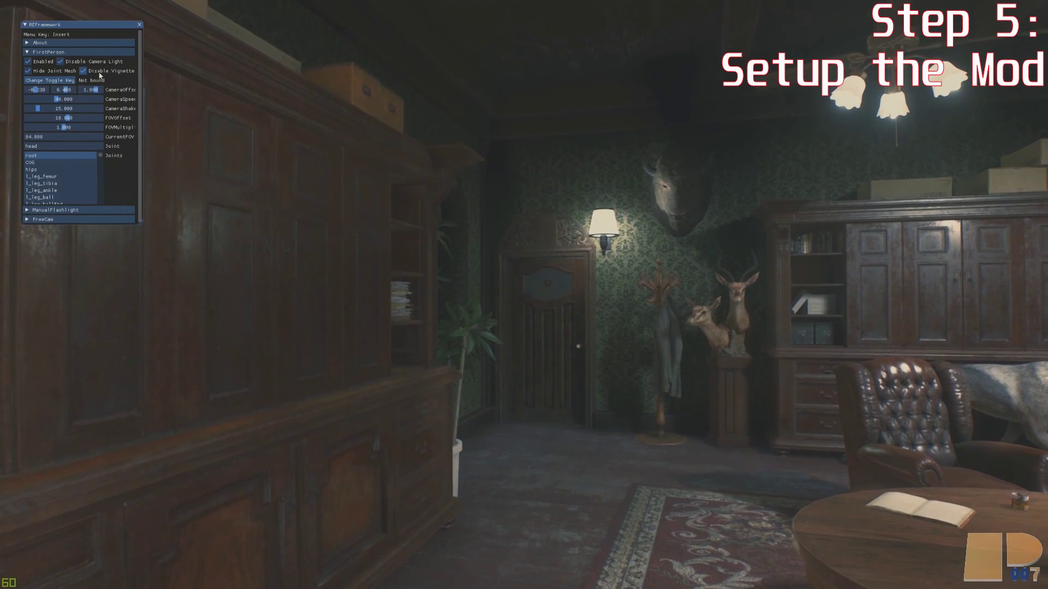
left_click(99, 74)
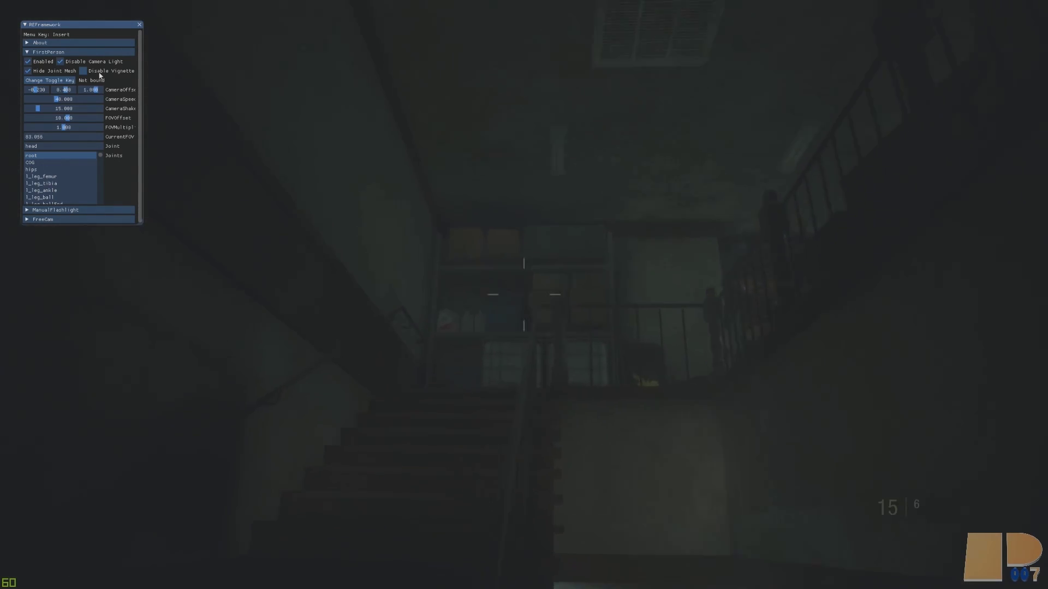
left_click(100, 76)
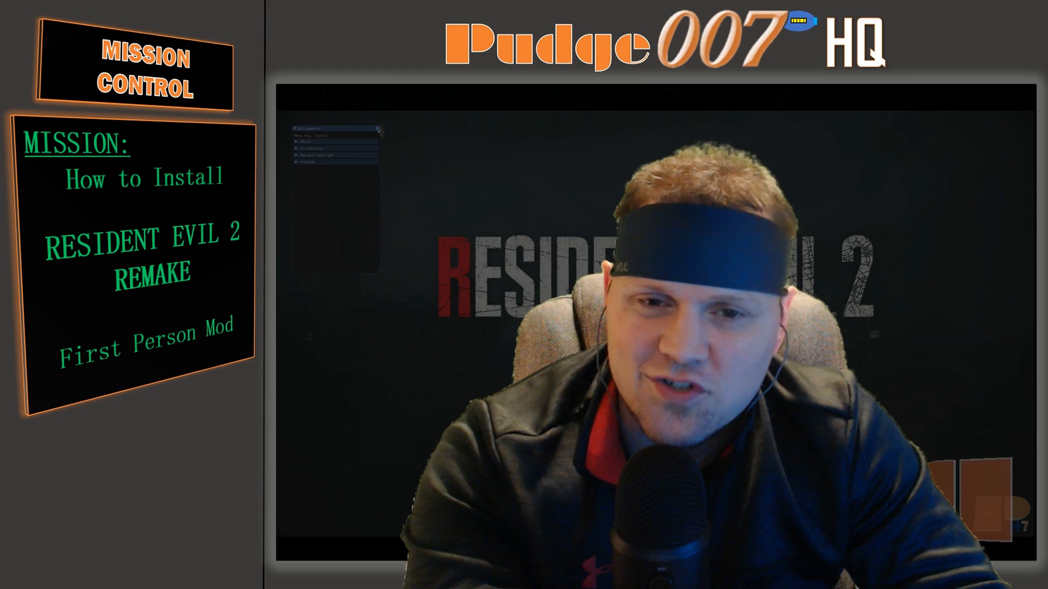
Close the REFramework mod window so the Resident Evil 2 title screen is unobstructed
left_click(378, 129)
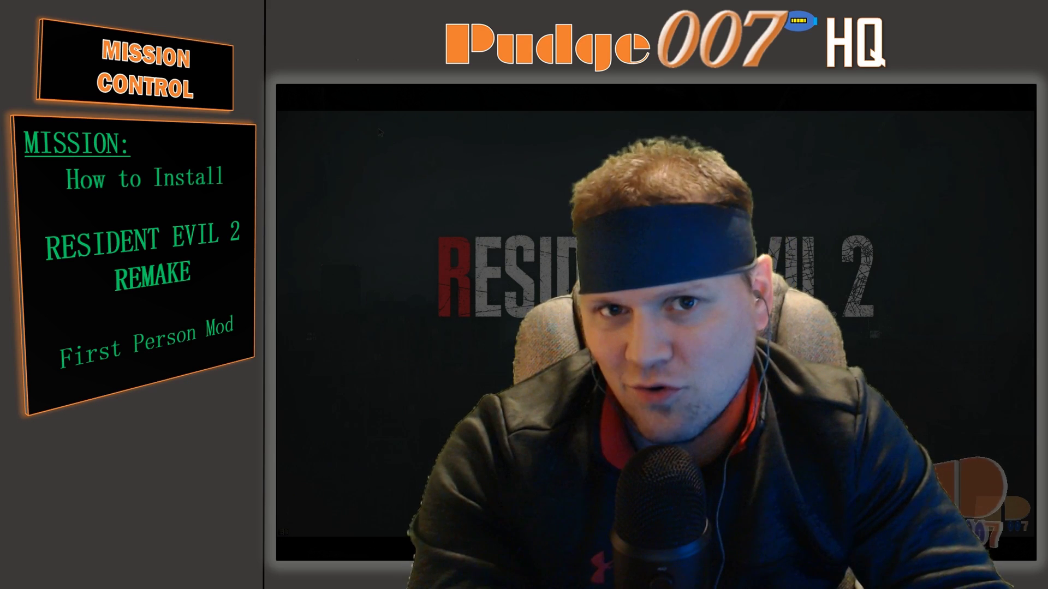